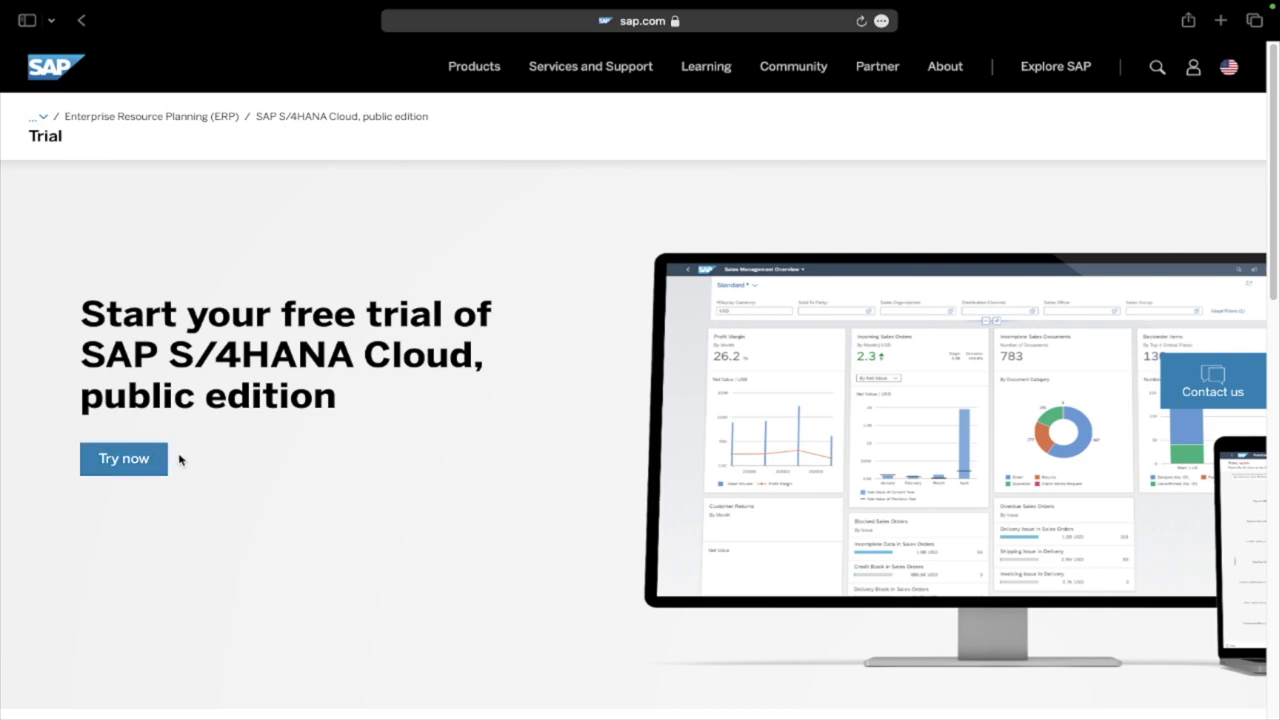
Step: Start the free trial of SAP S/4HANA Cloud, public edition, with Try now
{"action": "left_click", "coordinate": [148, 466]}
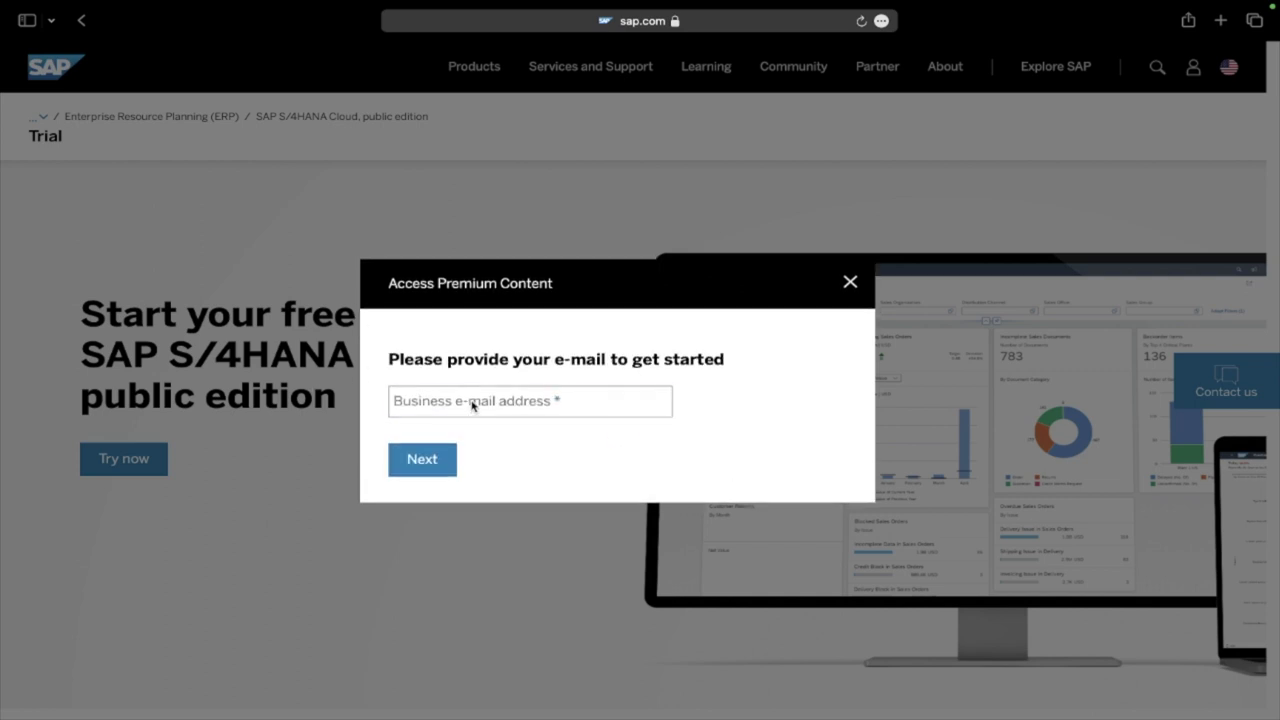
Step: Enter the business e-mail address in the sign-up form and submit it
{"action": "left_click", "coordinate": [472, 405]}
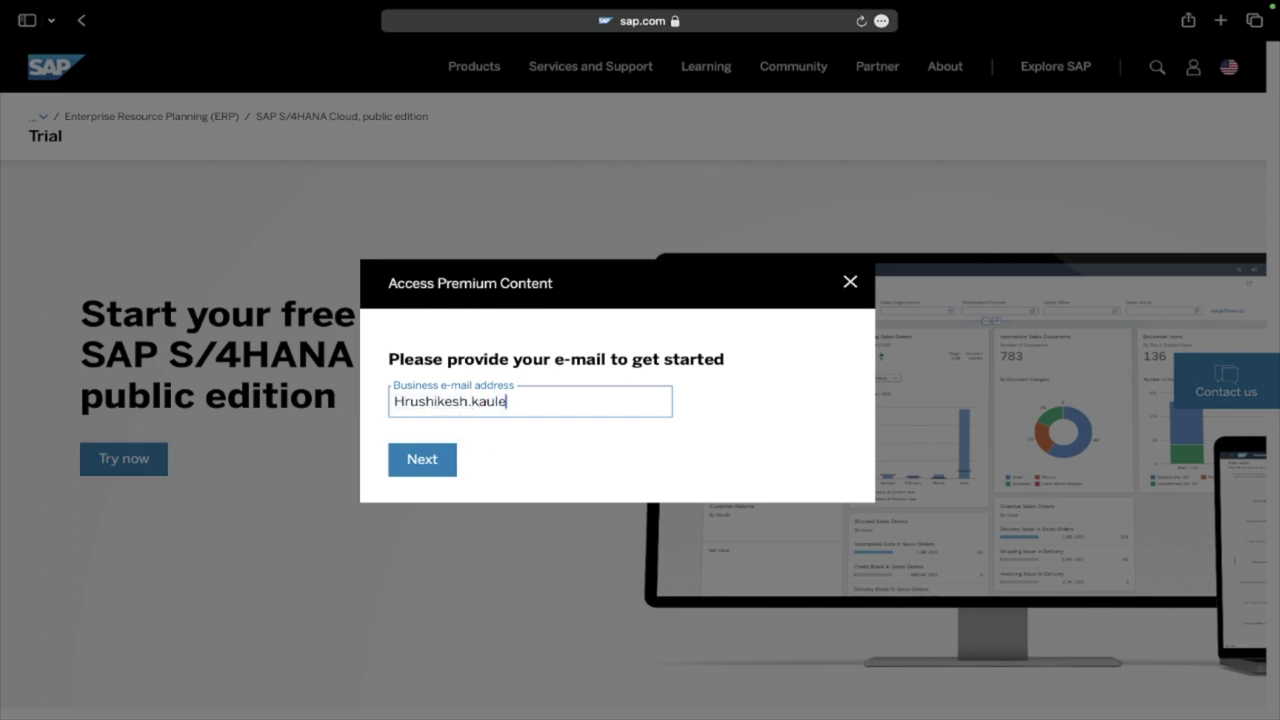
{"action": "left_click", "coordinate": [437, 460]}
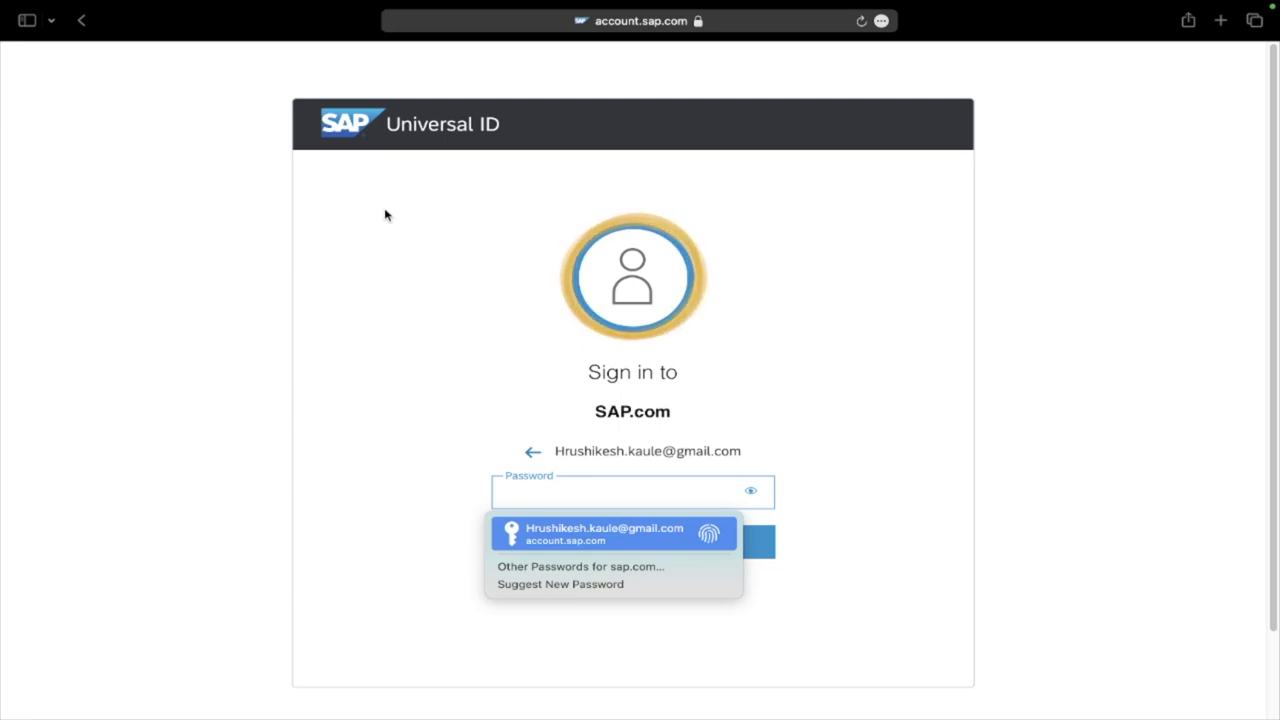
Step: Sign in with the saved SAP Universal ID password and dismiss the Important Information notice
{"action": "key", "text": "Return"}
{"action": "key", "text": "Return"}
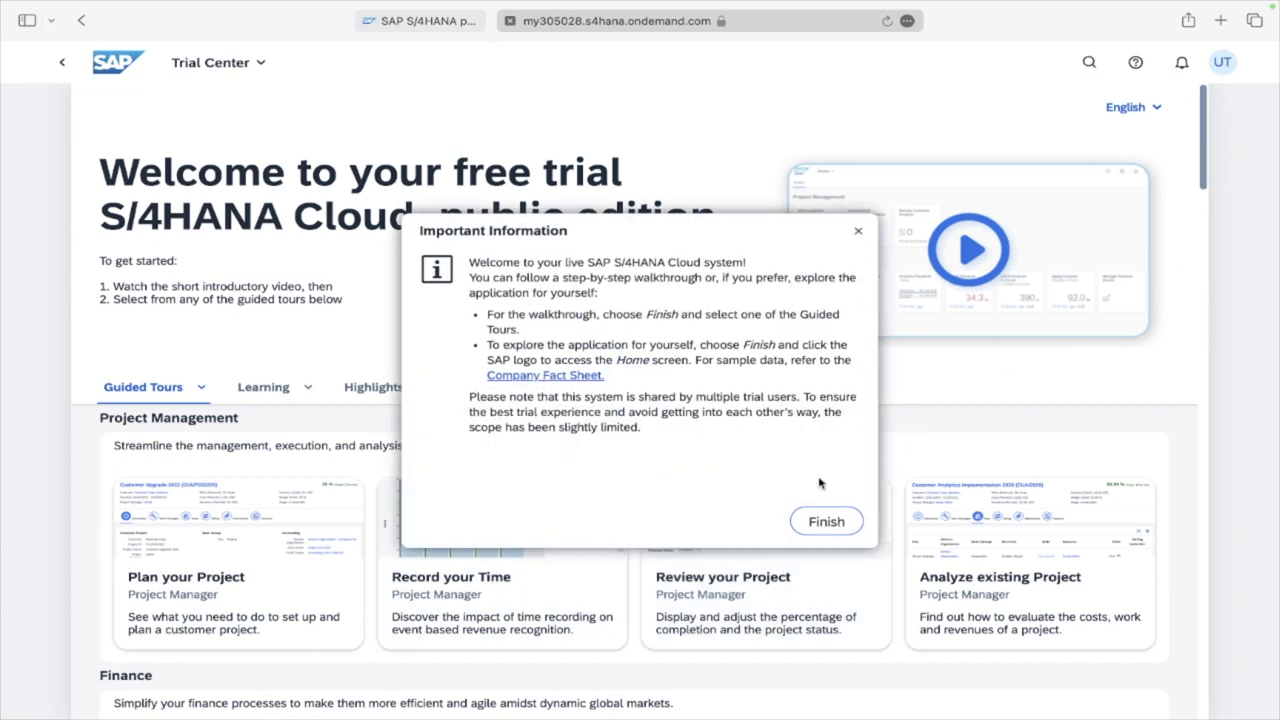
{"action": "left_click", "coordinate": [822, 515]}
Step: Scroll the Trial Center Guided Tours down to Sourcing & Purchasing's Procure to Invoice tour
{"action": "scroll", "coordinate": [763, 408], "scroll_direction": "down", "scroll_amount": 3}
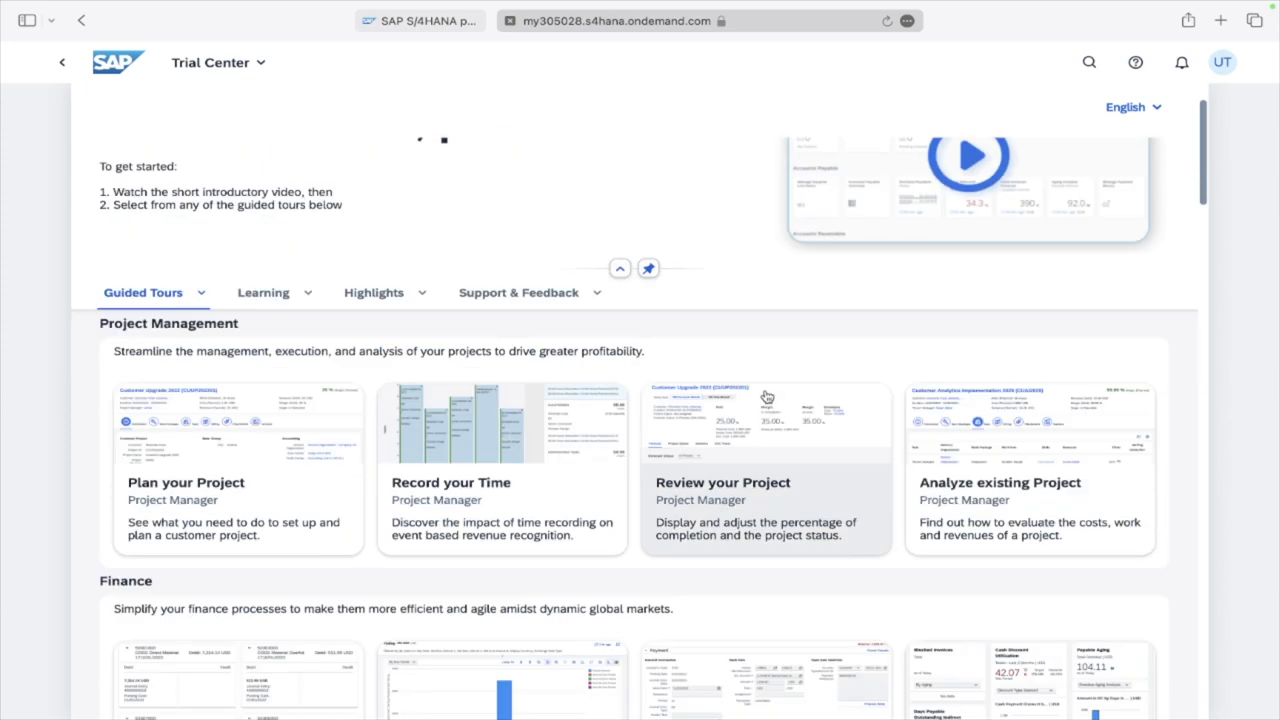
{"action": "scroll", "coordinate": [755, 378], "scroll_direction": "down", "scroll_amount": 5}
{"action": "scroll", "coordinate": [755, 379], "scroll_direction": "up", "scroll_amount": 2}
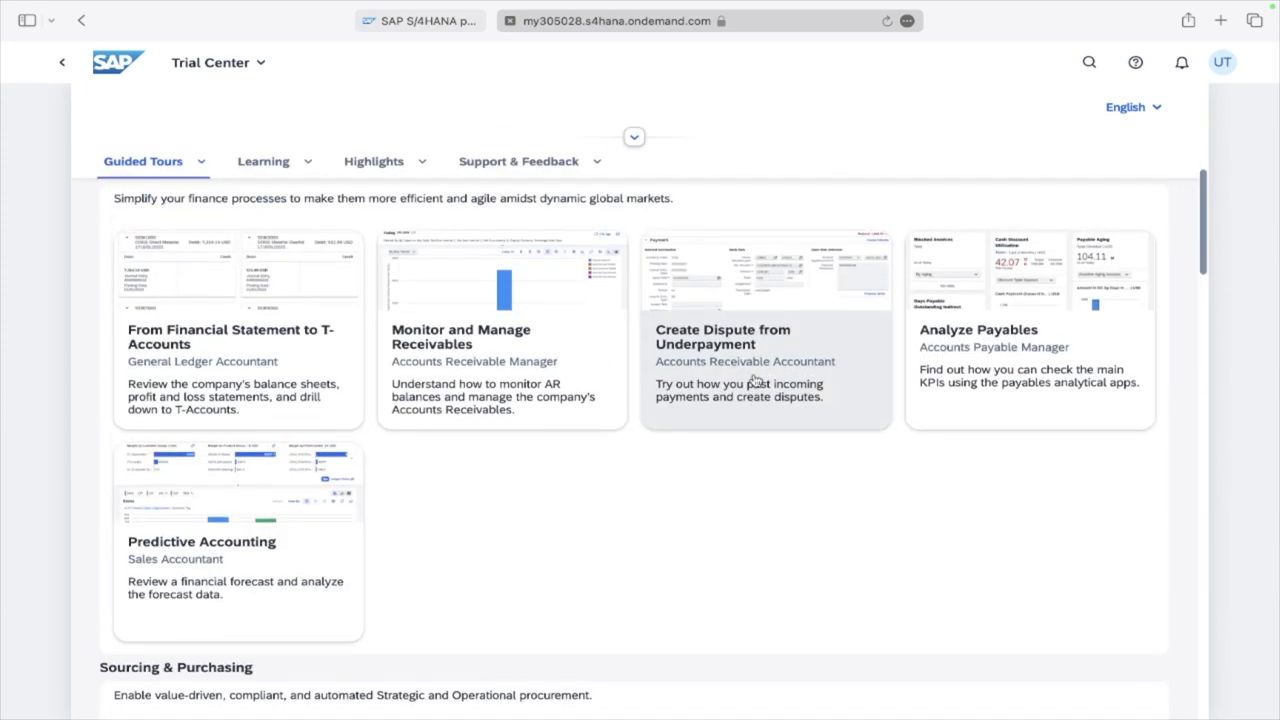
{"action": "scroll", "coordinate": [755, 379], "scroll_direction": "up", "scroll_amount": 3}
{"action": "scroll", "coordinate": [755, 379], "scroll_direction": "down", "scroll_amount": 5}
{"action": "scroll", "coordinate": [755, 378], "scroll_direction": "down", "scroll_amount": 1}
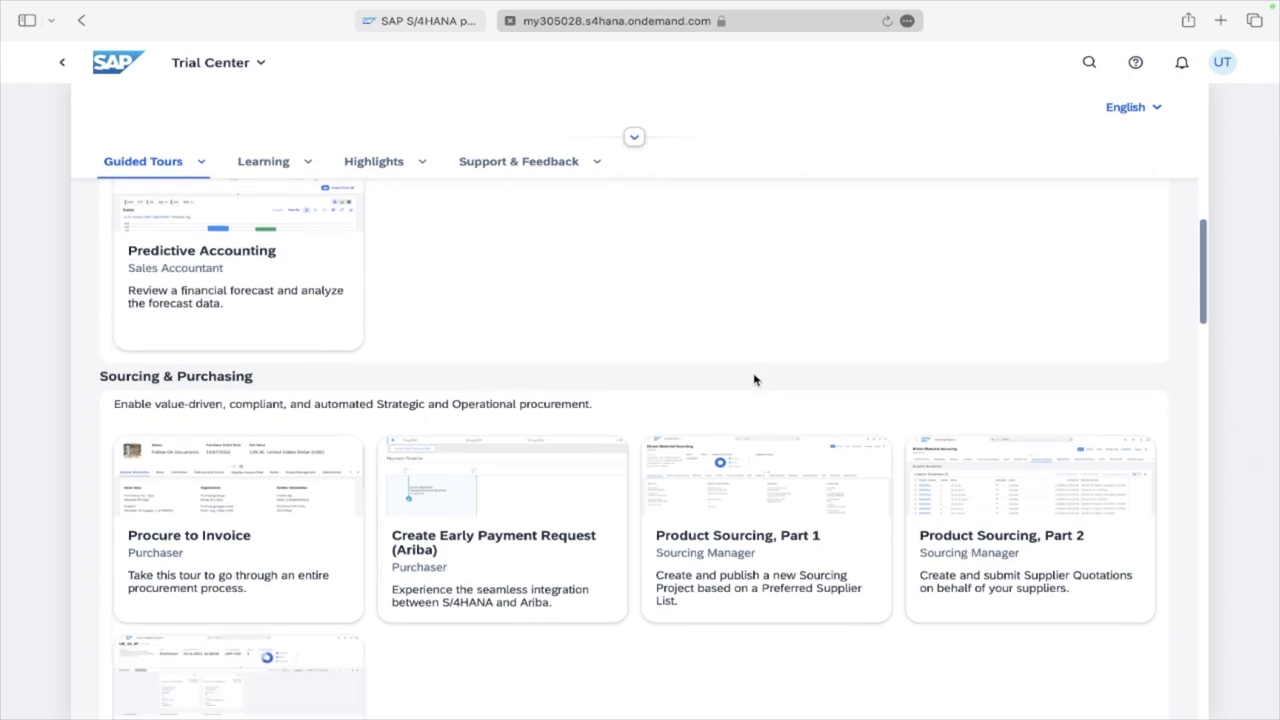
{"action": "scroll", "coordinate": [755, 378], "scroll_direction": "down", "scroll_amount": 1}
{"action": "scroll", "coordinate": [755, 380], "scroll_direction": "down", "scroll_amount": 3}
{"action": "scroll", "coordinate": [755, 380], "scroll_direction": "down", "scroll_amount": 2}
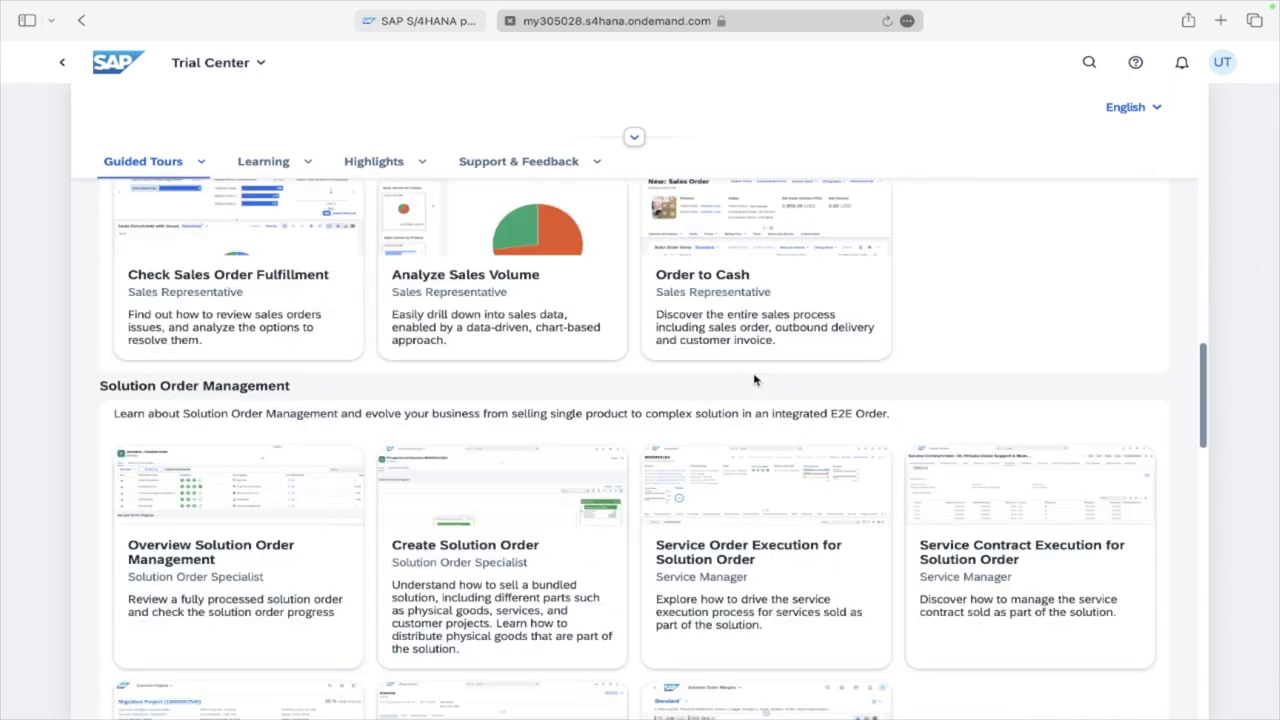
{"action": "scroll", "coordinate": [755, 379], "scroll_direction": "down", "scroll_amount": 1}
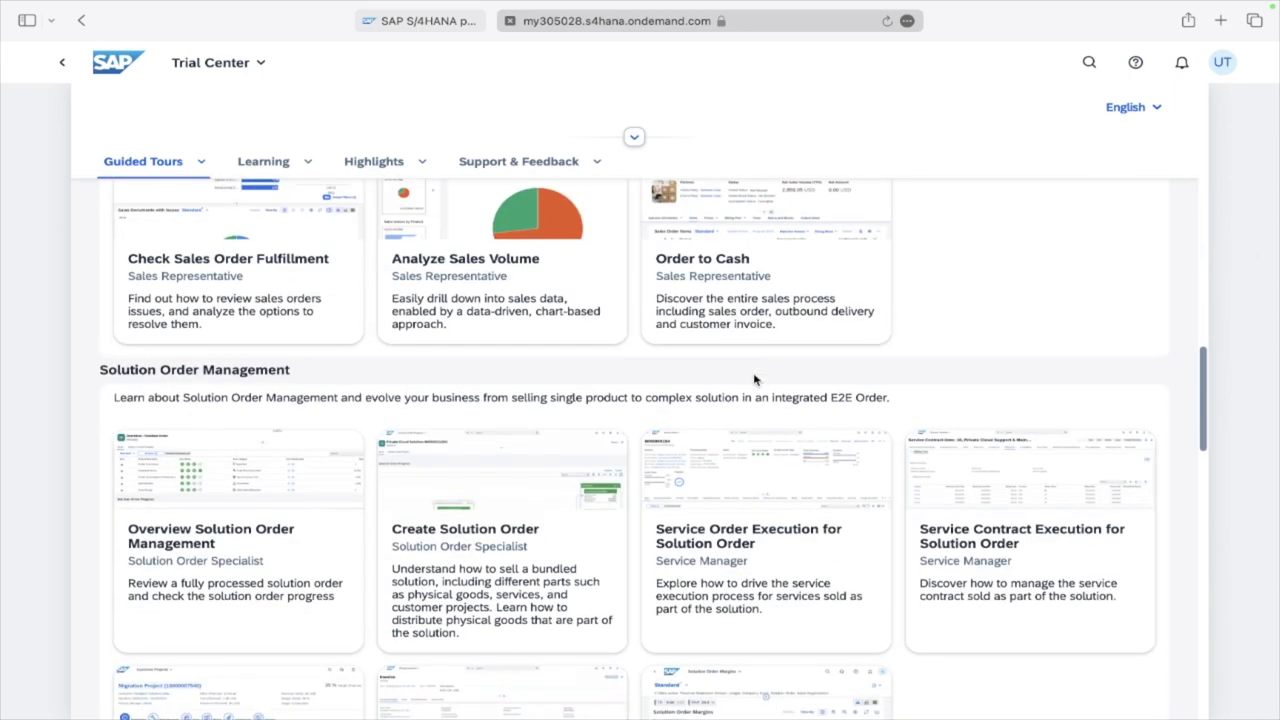
{"action": "scroll", "coordinate": [755, 379], "scroll_direction": "down", "scroll_amount": 5}
{"action": "scroll", "coordinate": [755, 379], "scroll_direction": "down", "scroll_amount": 3}
{"action": "scroll", "coordinate": [755, 379], "scroll_direction": "down", "scroll_amount": 1}
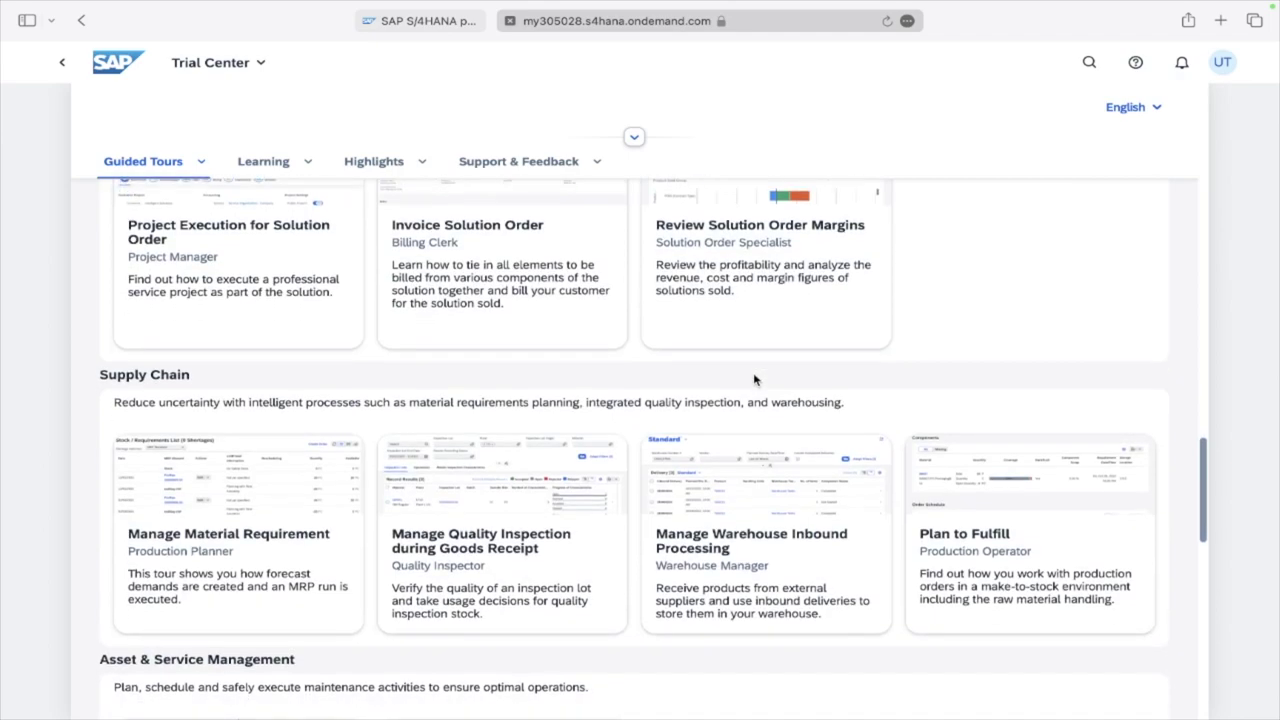
{"action": "scroll", "coordinate": [755, 380], "scroll_direction": "down", "scroll_amount": 3}
{"action": "scroll", "coordinate": [755, 380], "scroll_direction": "down", "scroll_amount": 5}
{"action": "scroll", "coordinate": [755, 380], "scroll_direction": "down", "scroll_amount": 5}
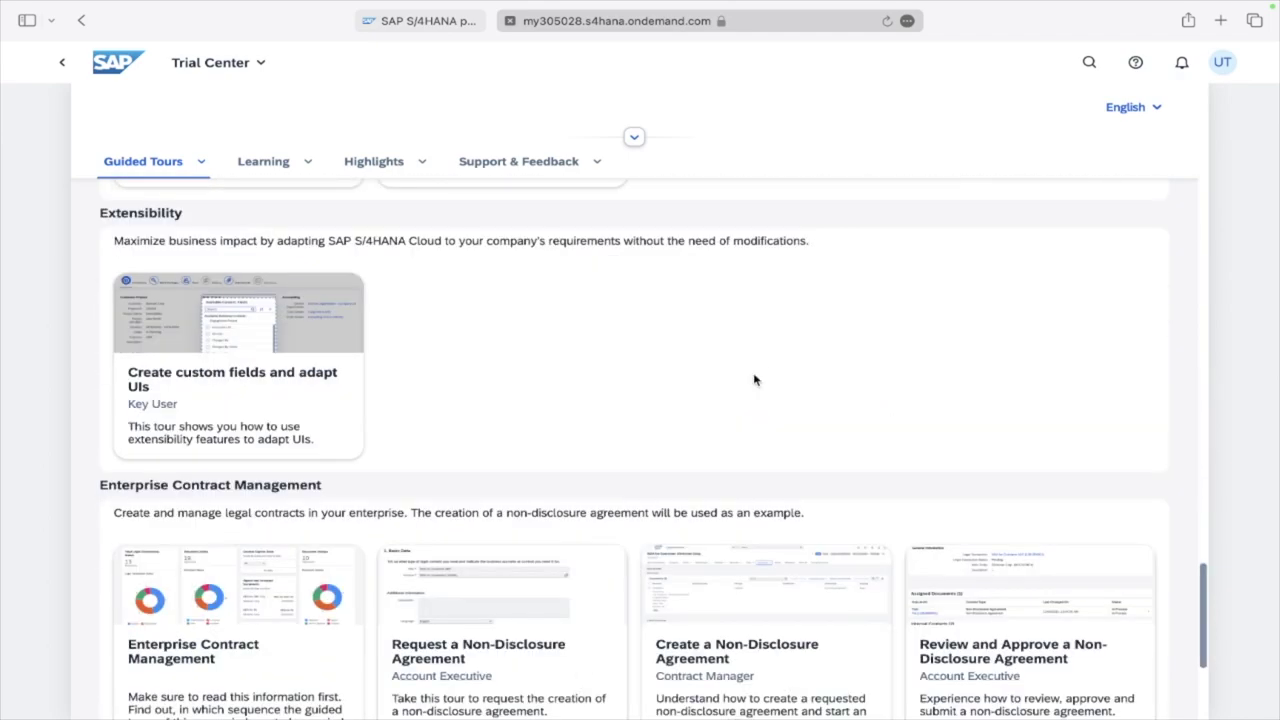
{"action": "scroll", "coordinate": [755, 379], "scroll_direction": "up", "scroll_amount": 5}
{"action": "scroll", "coordinate": [755, 379], "scroll_direction": "up", "scroll_amount": 3}
{"action": "scroll", "coordinate": [755, 379], "scroll_direction": "up", "scroll_amount": 5}
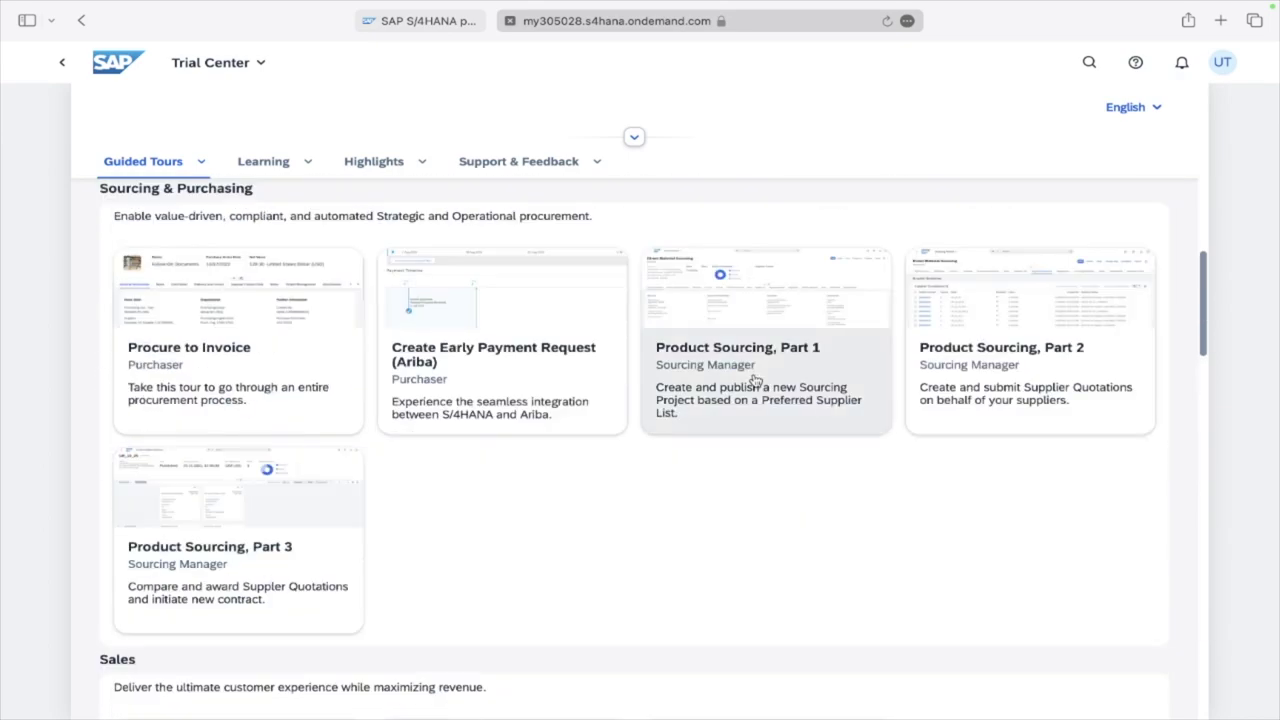
{"action": "scroll", "coordinate": [755, 380], "scroll_direction": "up", "scroll_amount": 1}
{"action": "scroll", "coordinate": [755, 379], "scroll_direction": "up", "scroll_amount": 3}
{"action": "scroll", "coordinate": [754, 377], "scroll_direction": "down", "scroll_amount": 4}
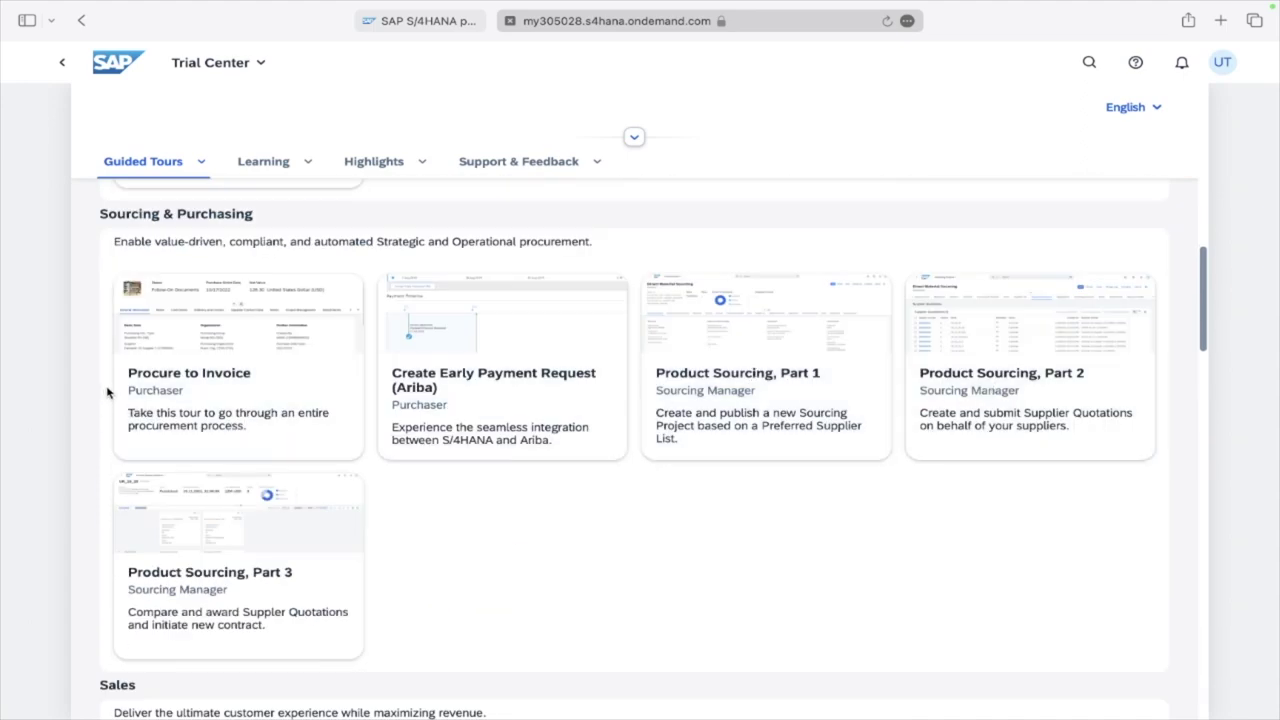
{"action": "mouse_move", "coordinate": [152, 374]}
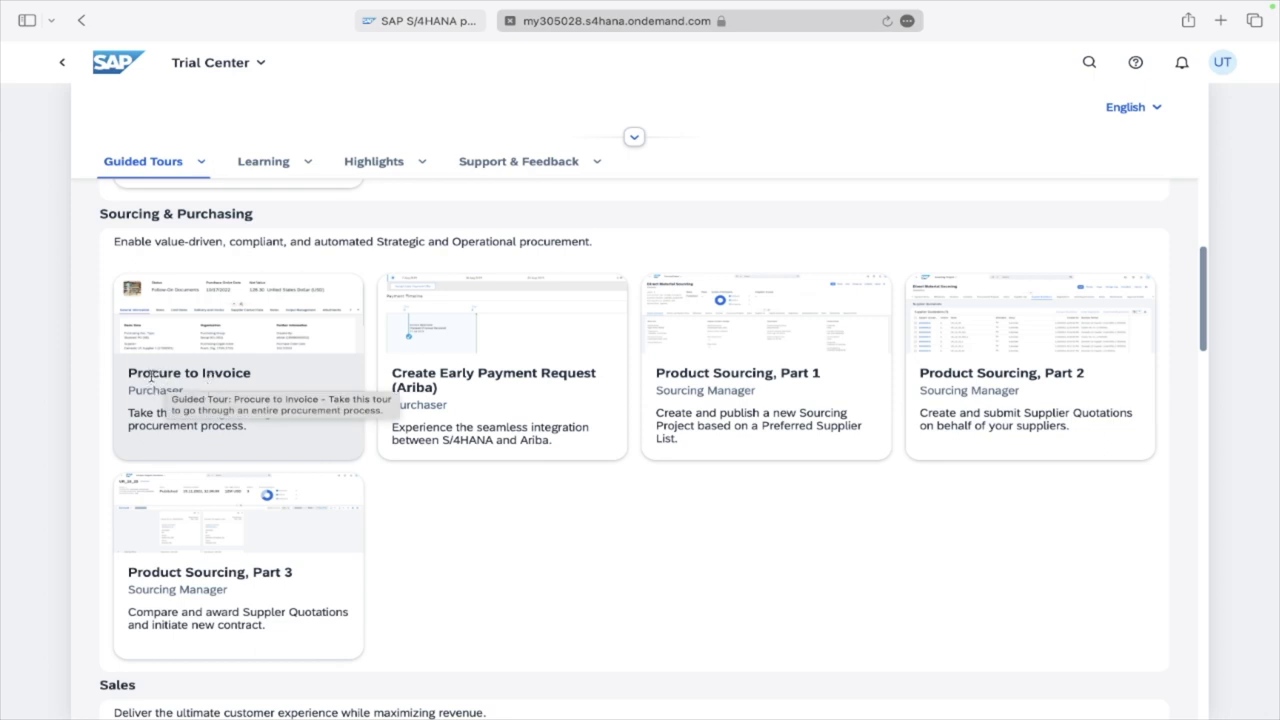
Step: Launch the Procure to Invoice tour, decline the Start Guided Tour popup, and reach the Procurement tiles
{"action": "left_click", "coordinate": [203, 387]}
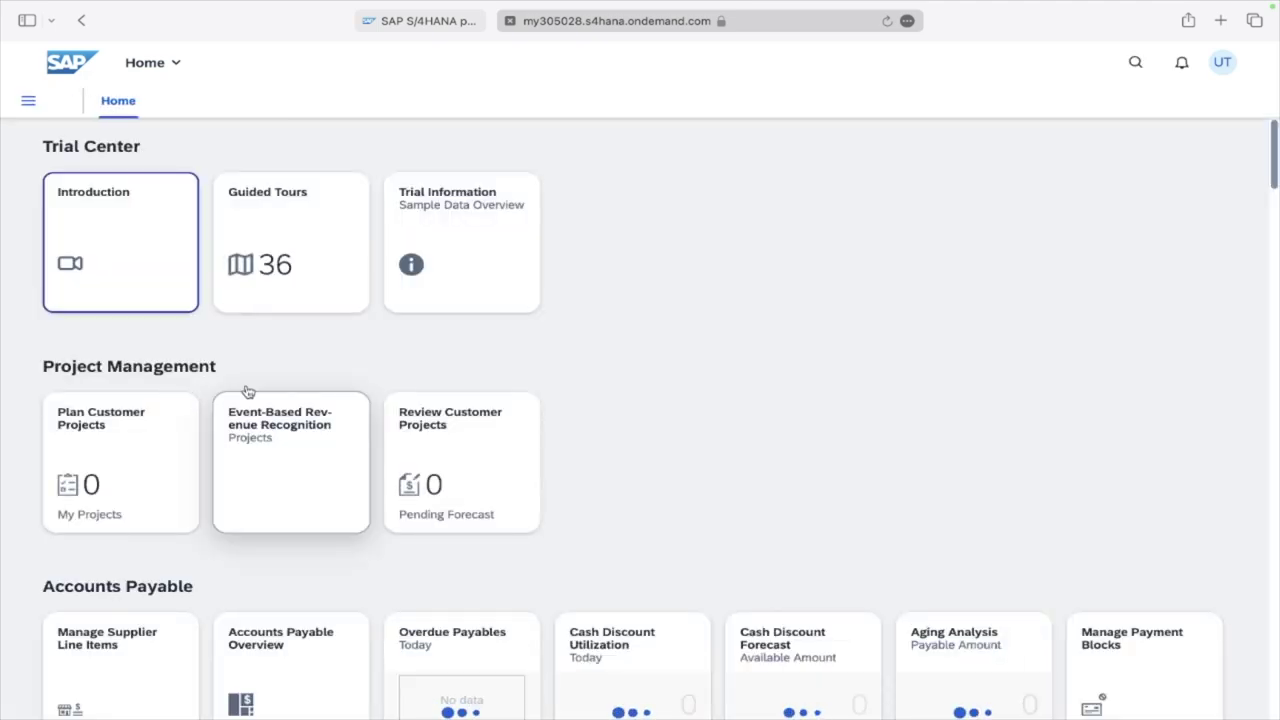
{"action": "scroll", "coordinate": [551, 359], "scroll_direction": "down", "scroll_amount": 1}
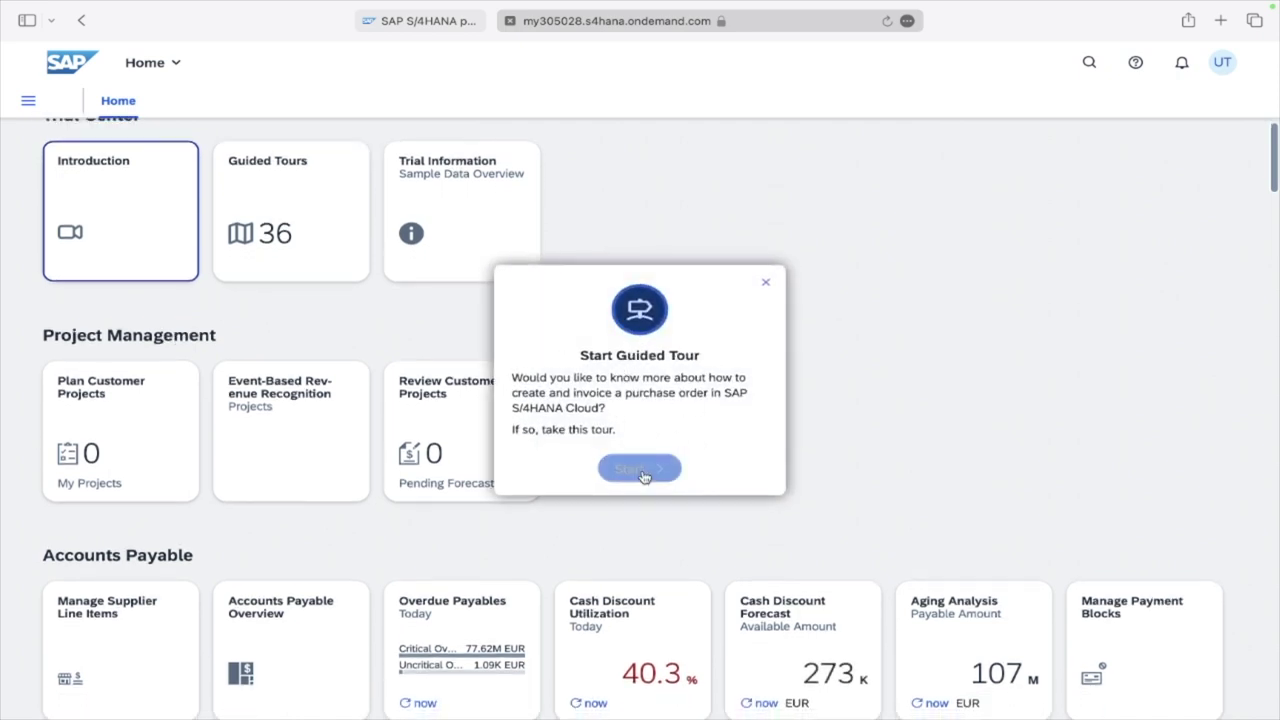
{"action": "left_click", "coordinate": [766, 286]}
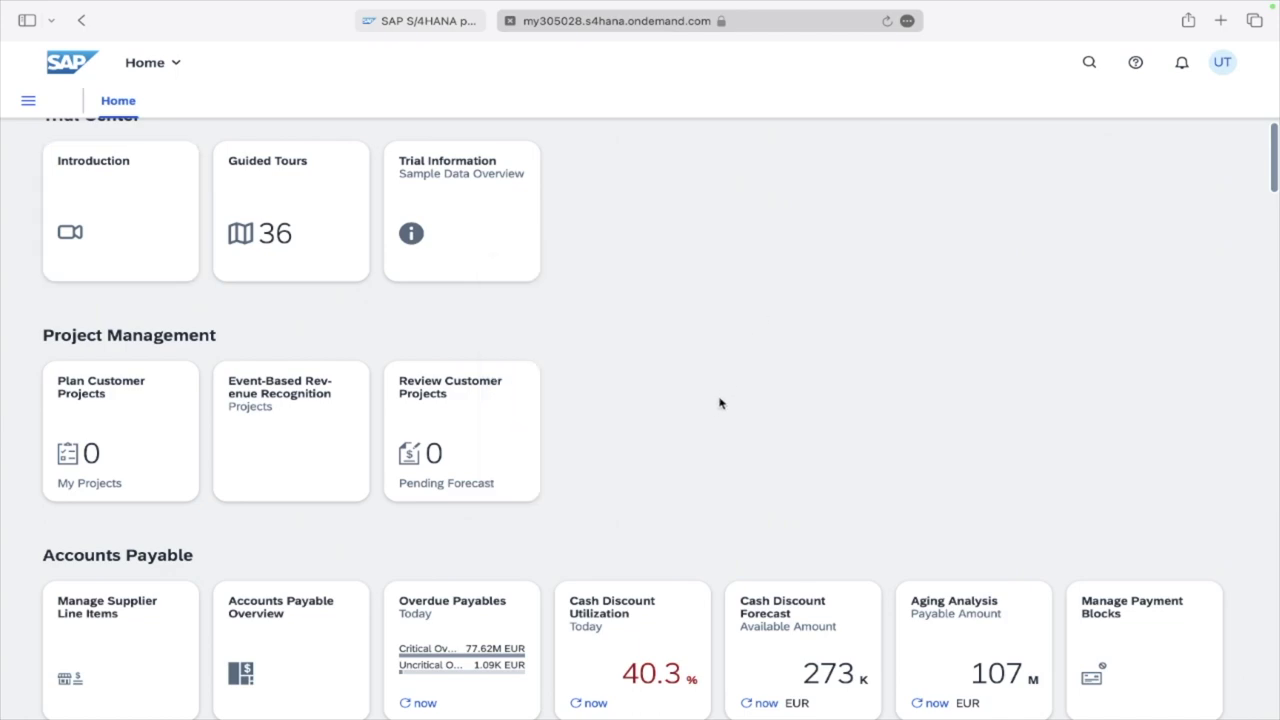
{"action": "scroll", "coordinate": [666, 386], "scroll_direction": "down", "scroll_amount": 5}
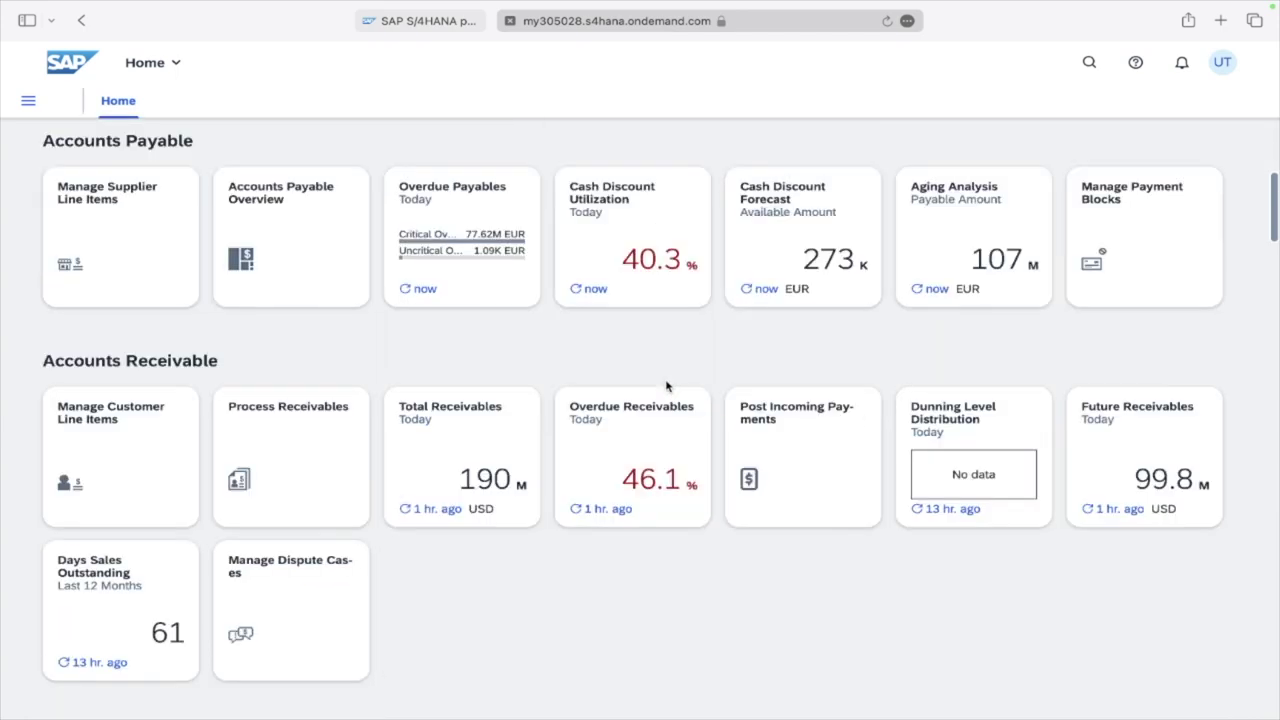
{"action": "scroll", "coordinate": [666, 386], "scroll_direction": "up", "scroll_amount": 2}
{"action": "scroll", "coordinate": [666, 386], "scroll_direction": "down", "scroll_amount": 6}
{"action": "scroll", "coordinate": [666, 386], "scroll_direction": "down", "scroll_amount": 1}
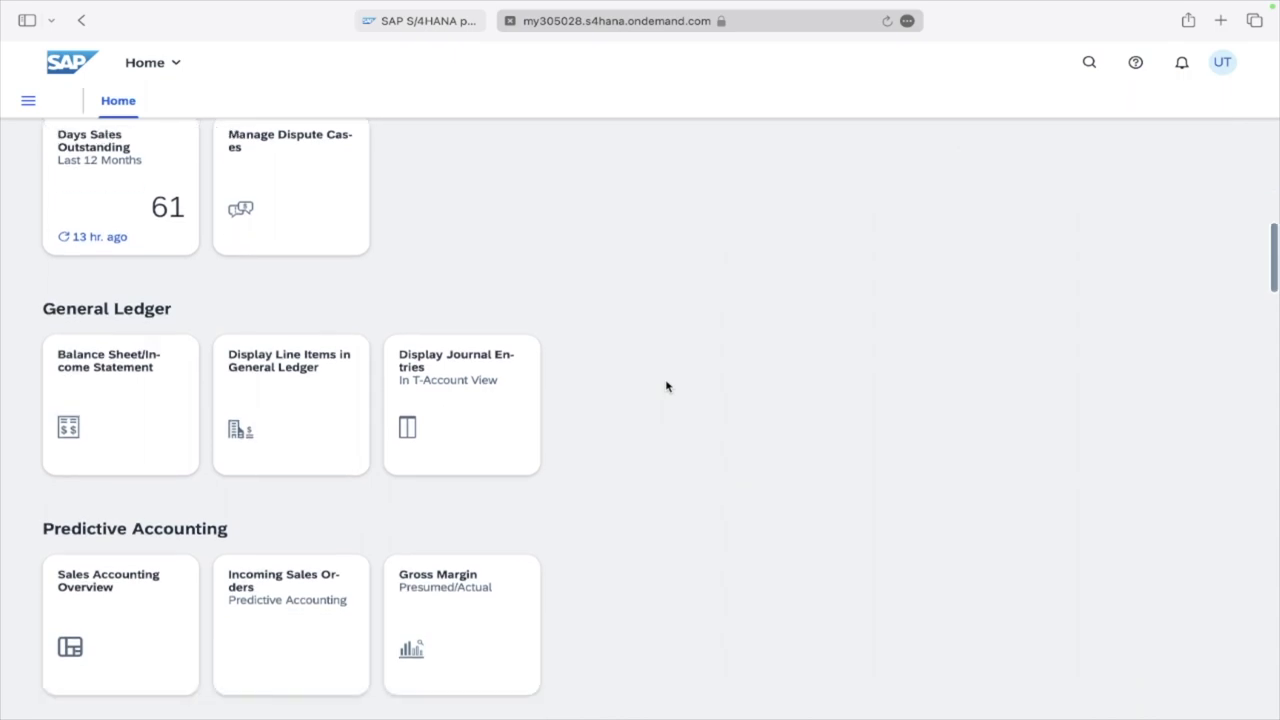
{"action": "scroll", "coordinate": [666, 386], "scroll_direction": "down", "scroll_amount": 2}
{"action": "scroll", "coordinate": [666, 386], "scroll_direction": "down", "scroll_amount": 8}
{"action": "scroll", "coordinate": [666, 386], "scroll_direction": "up", "scroll_amount": 3}
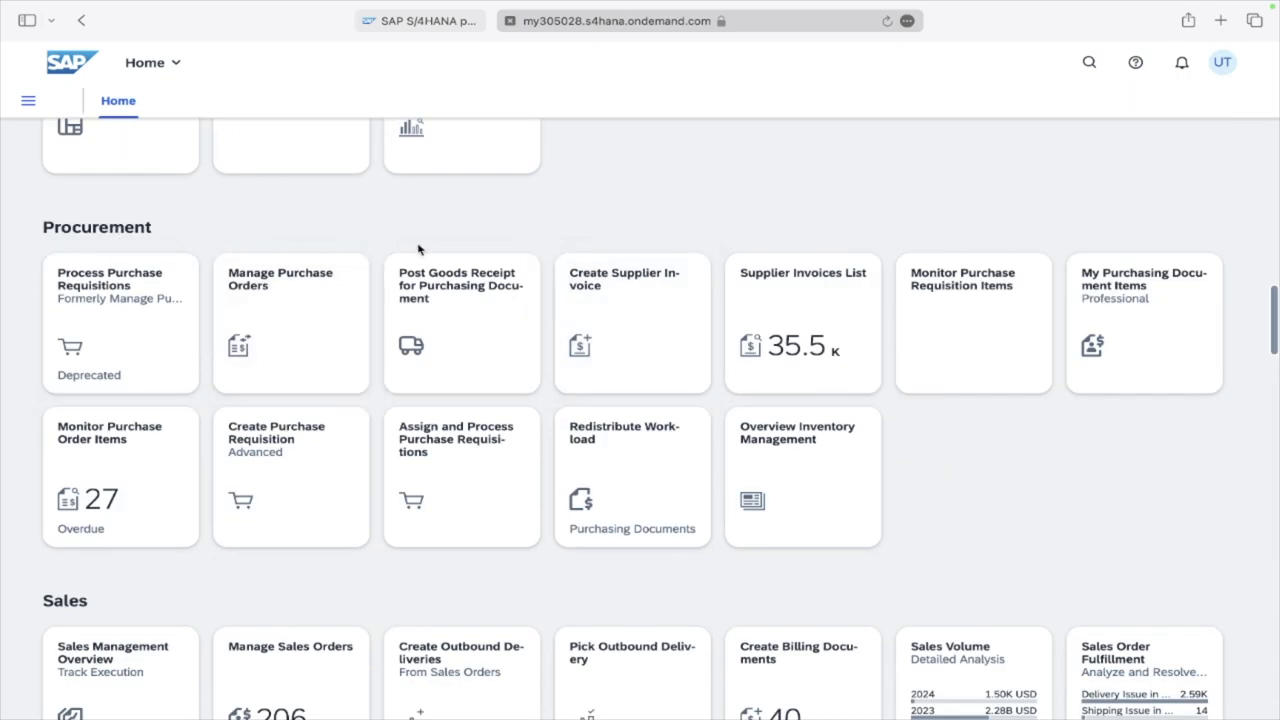
Step: Open the Manage Purchase Orders tile from the Procurement group
{"action": "left_click", "coordinate": [296, 328]}
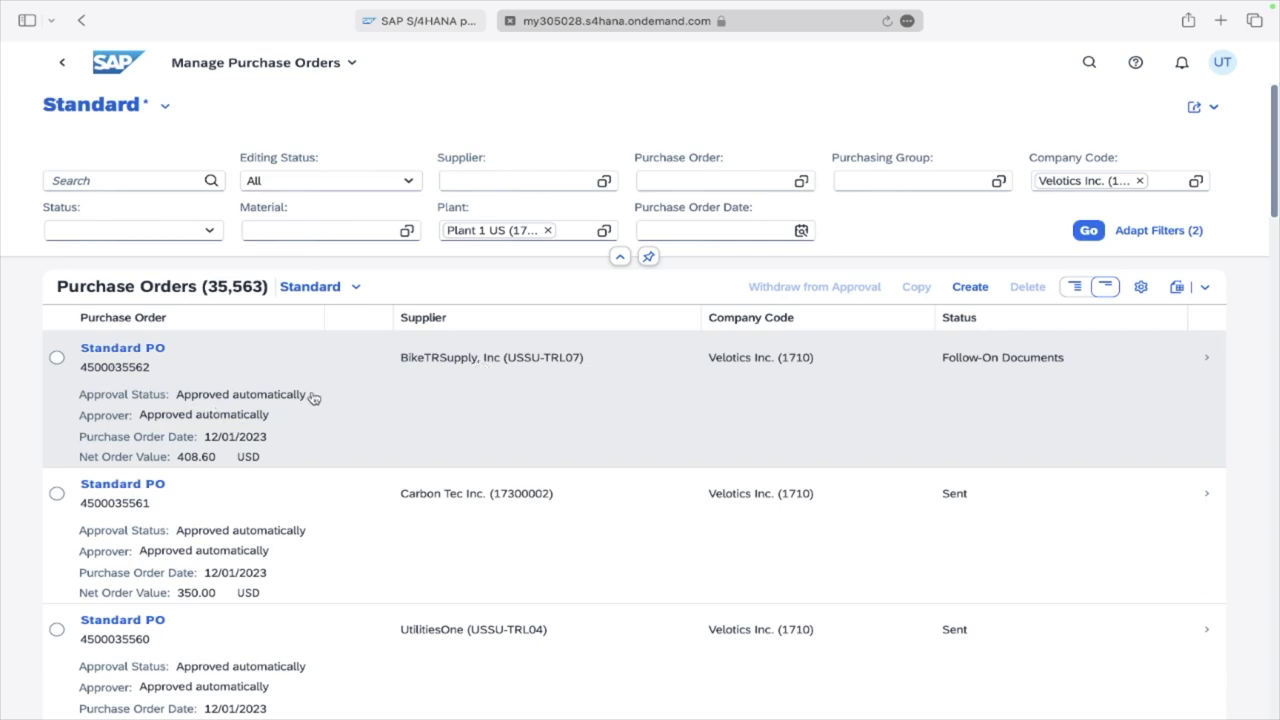
Step: Go back from the purchase order list to Home and show the Procurement tiles
{"action": "left_click", "coordinate": [64, 65]}
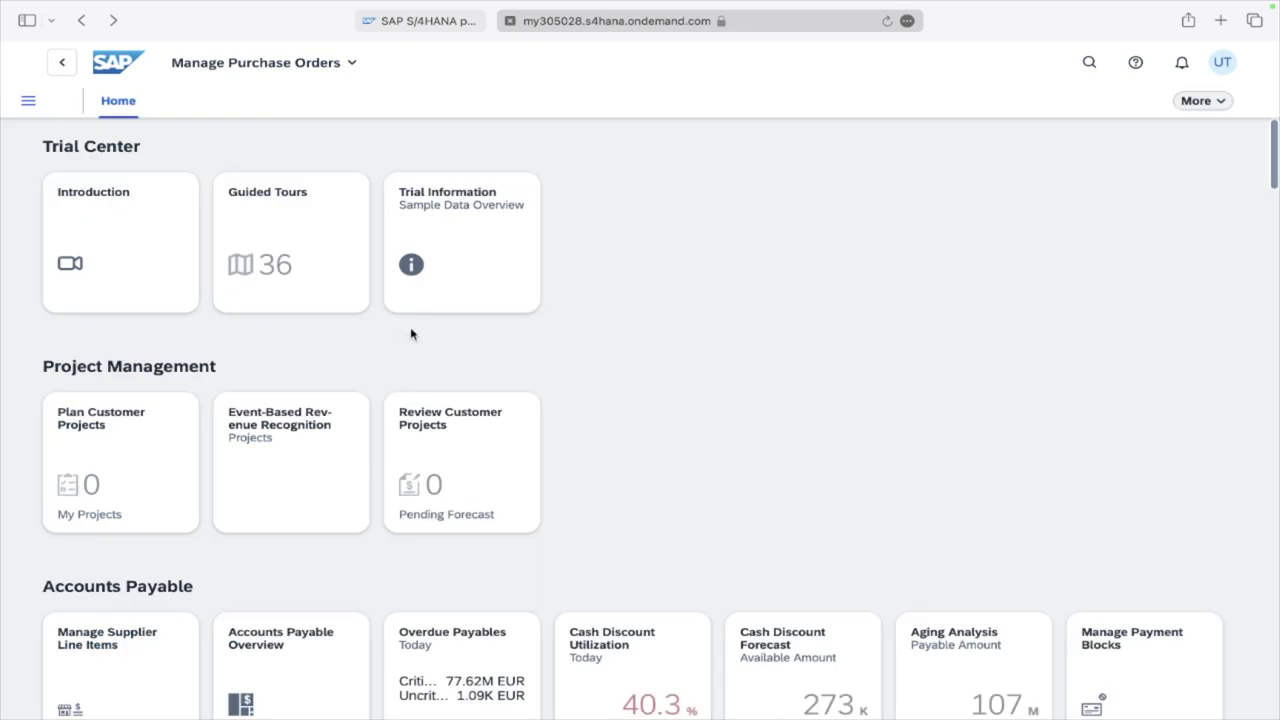
{"action": "scroll", "coordinate": [434, 346], "scroll_direction": "down", "scroll_amount": 5}
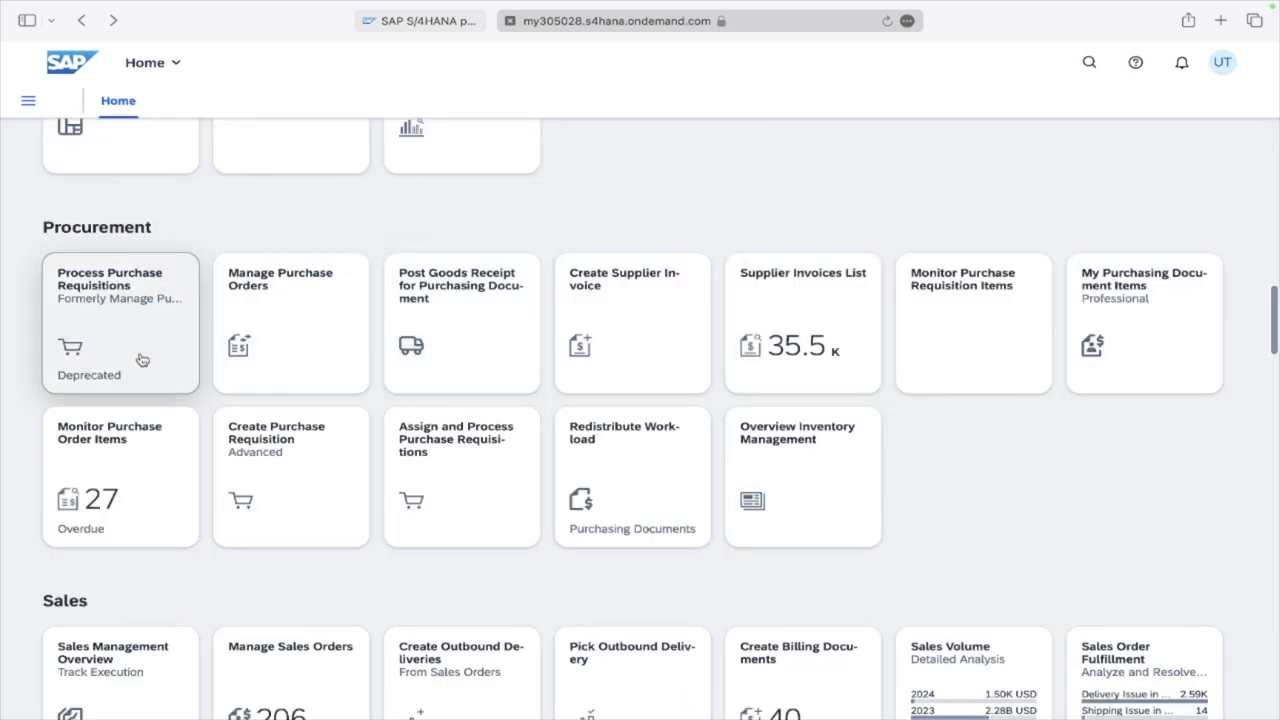